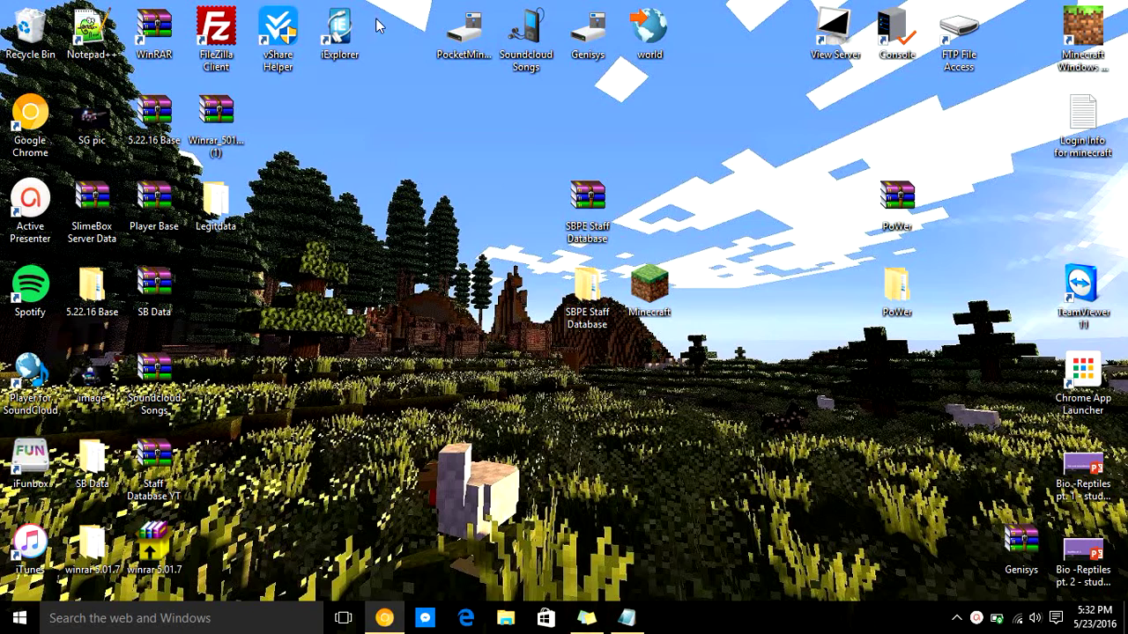
left_click_drag(376, 18, 398, 26)
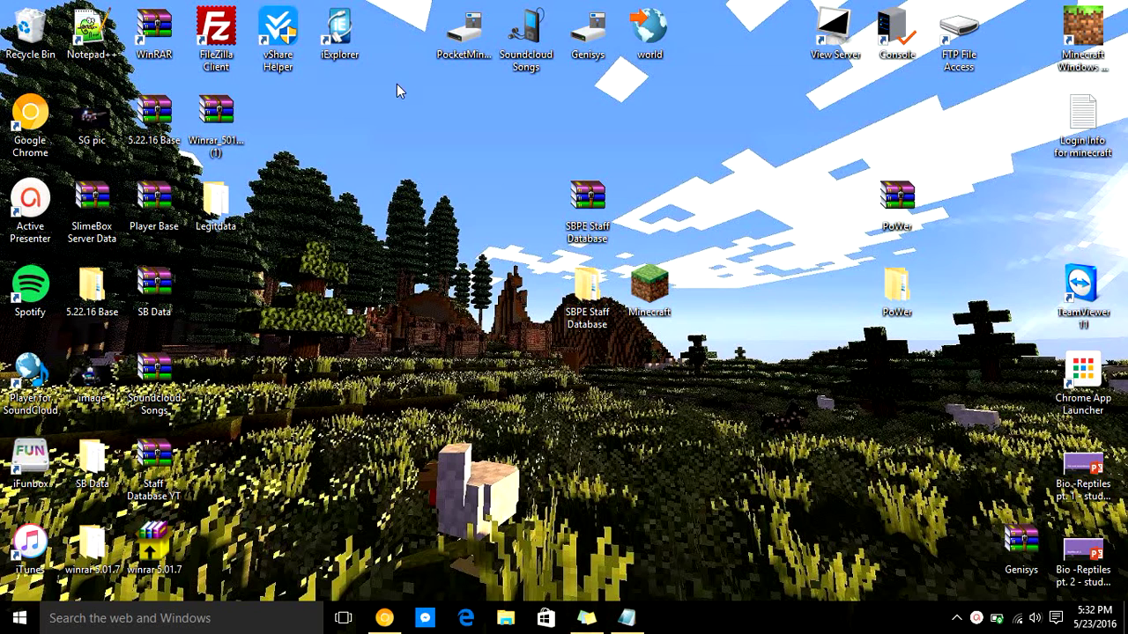
left_click_drag(285, 106, 1025, 499)
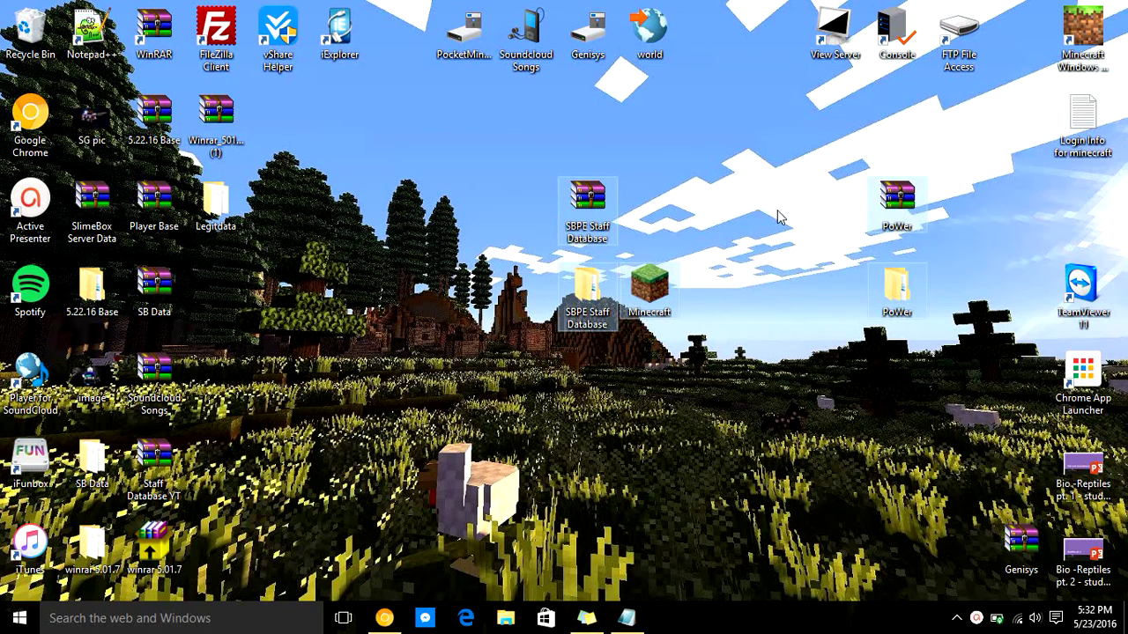
left_click(739, 206)
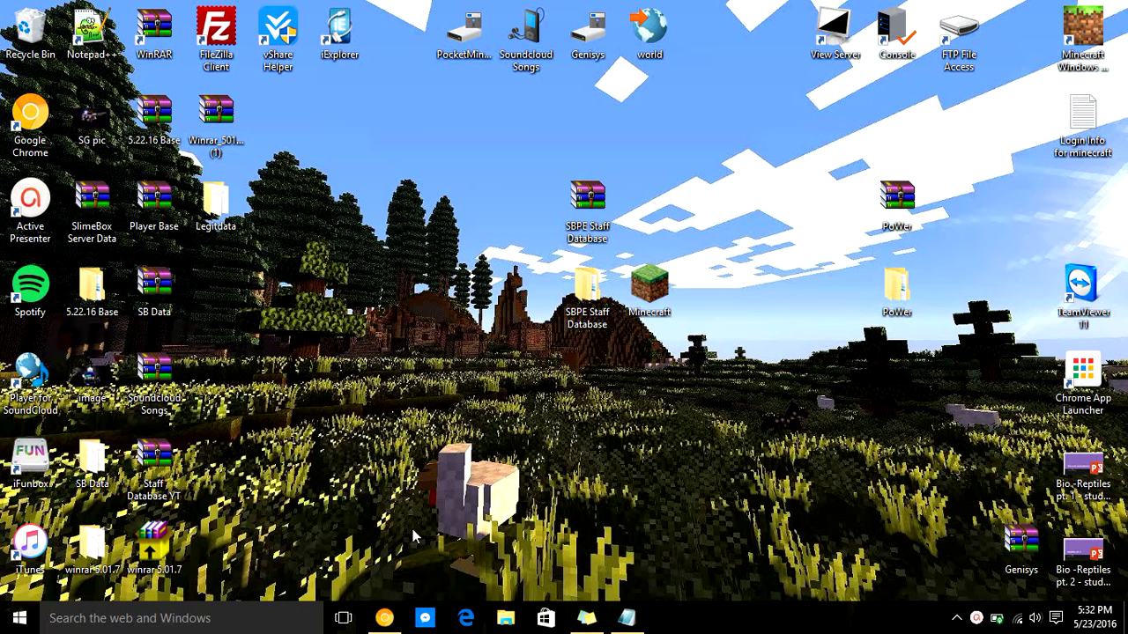
- Switch to Chrome and read the viewer comments below the Slapper plugin video on YouTube
mouse_move(384, 619)
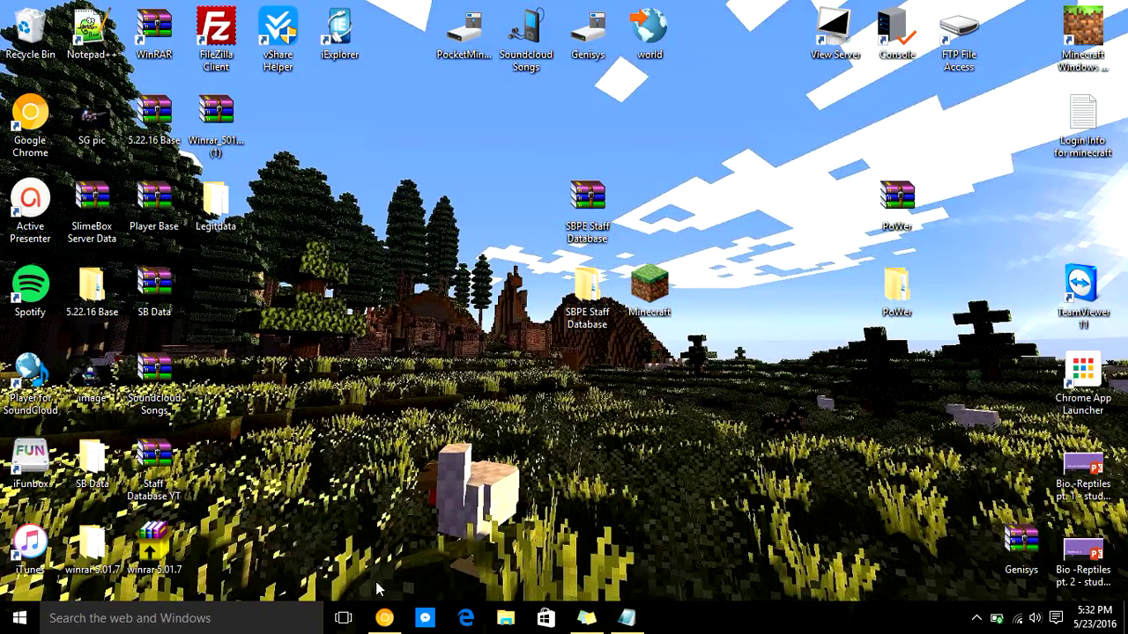
left_click(384, 617)
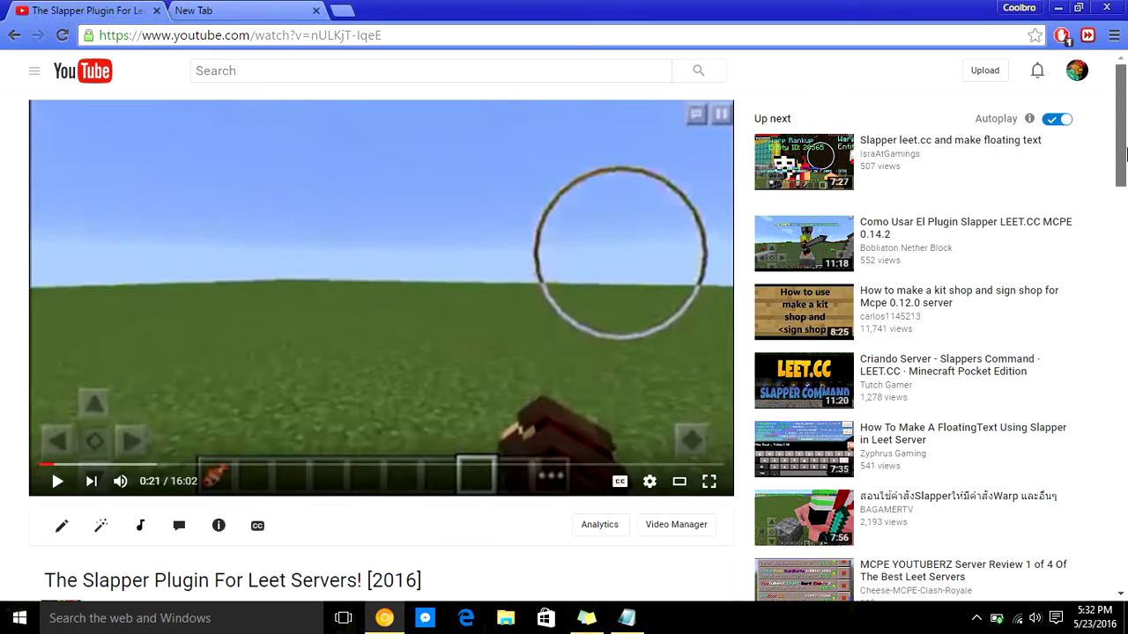
scroll(1126, 174, "down", 2)
left_click_drag(1126, 173, 1127, 414)
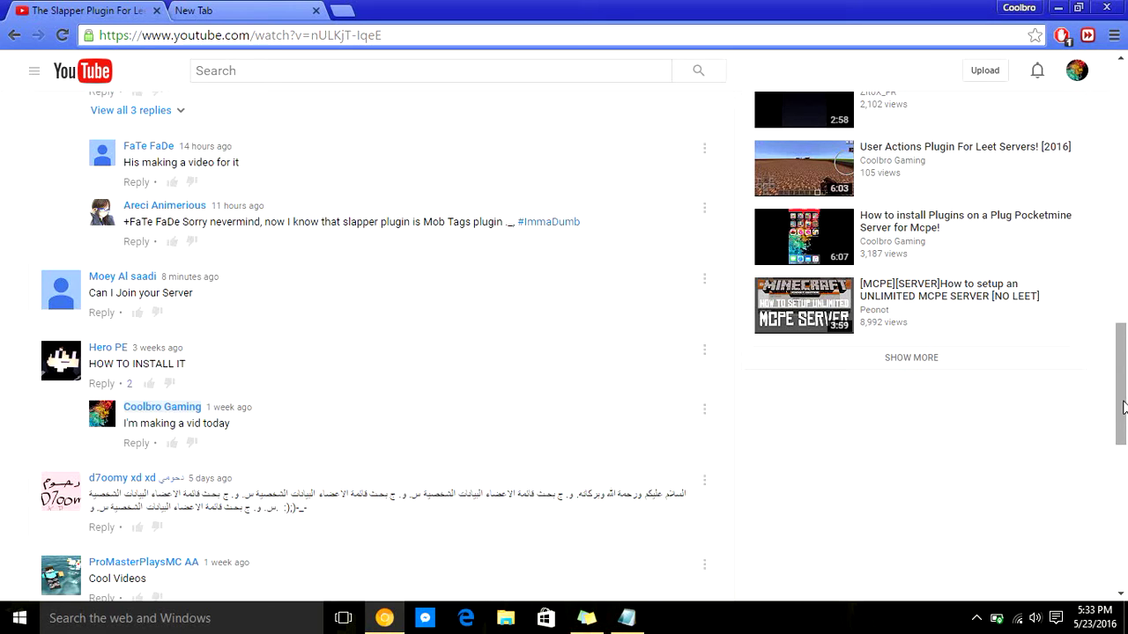
left_click_drag(1125, 407, 1126, 452)
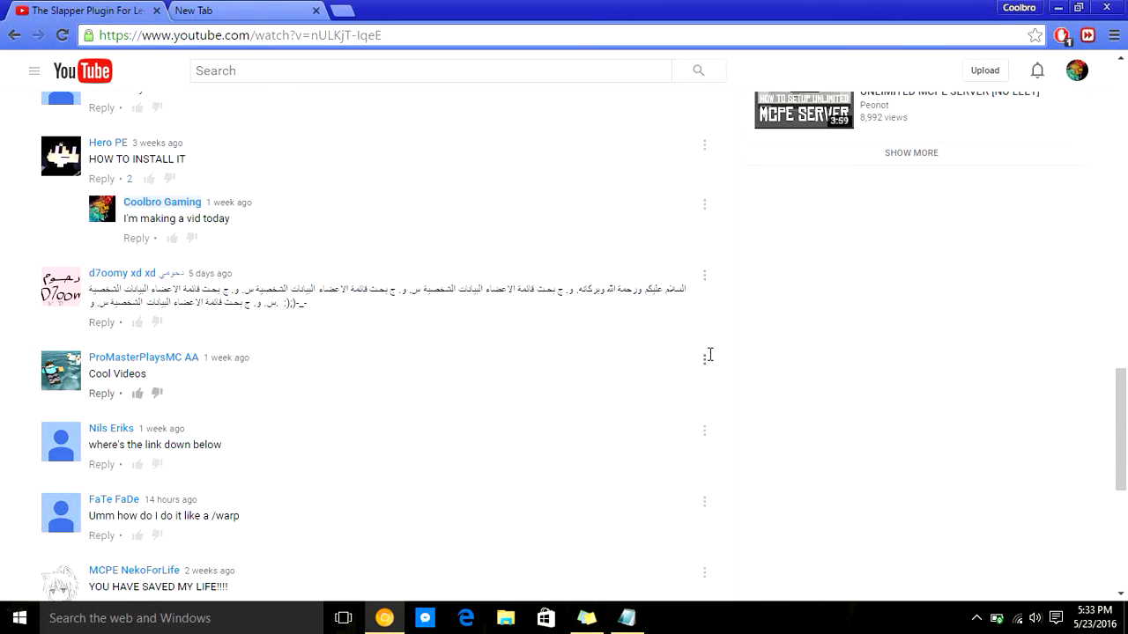
left_click_drag(1125, 403, 1125, 424)
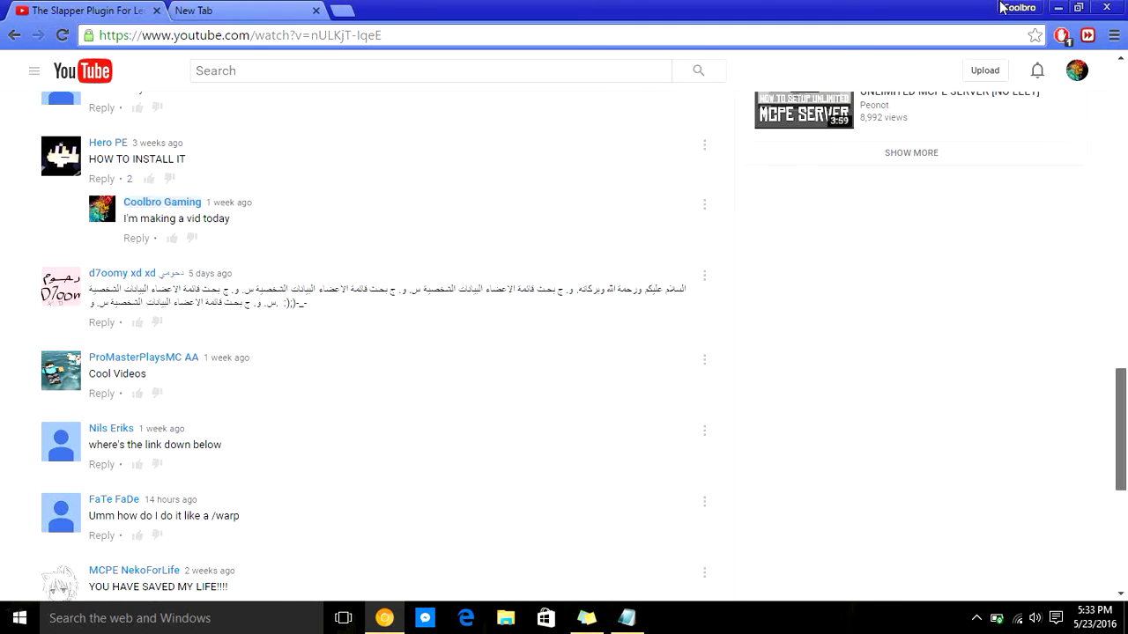
left_click(302, 8)
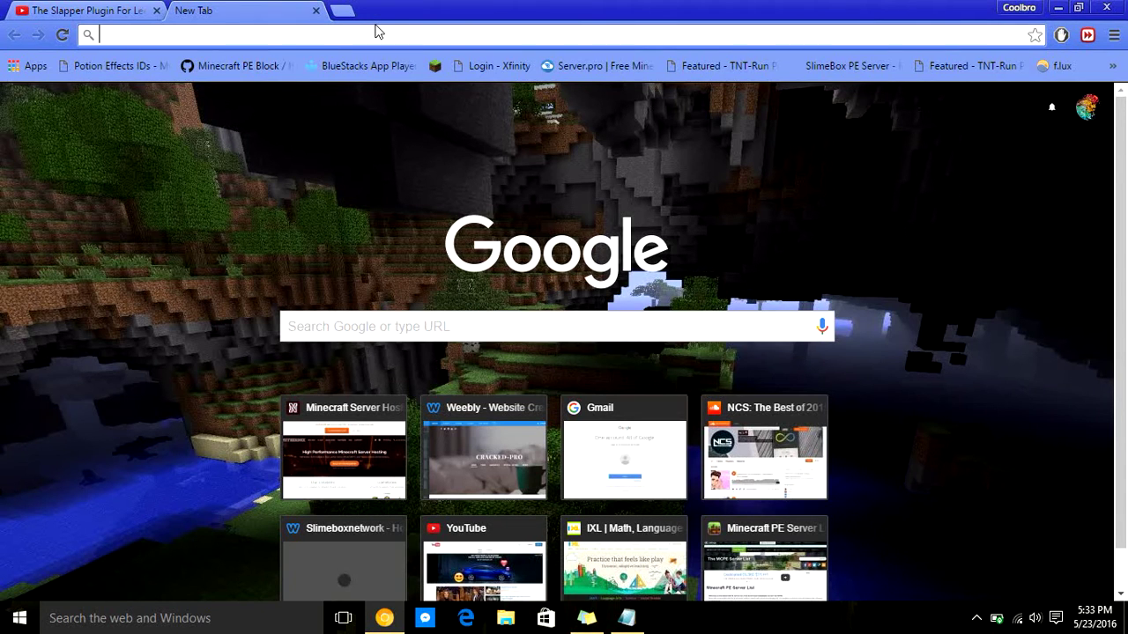
type("https://goo.gl/4huHap")
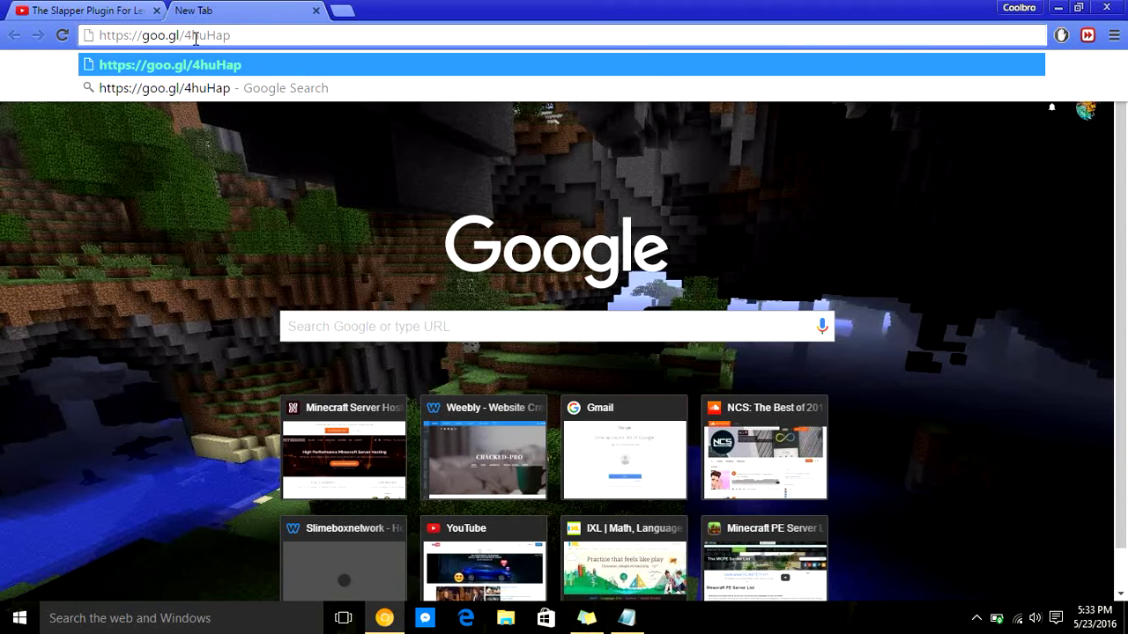
key("Return")
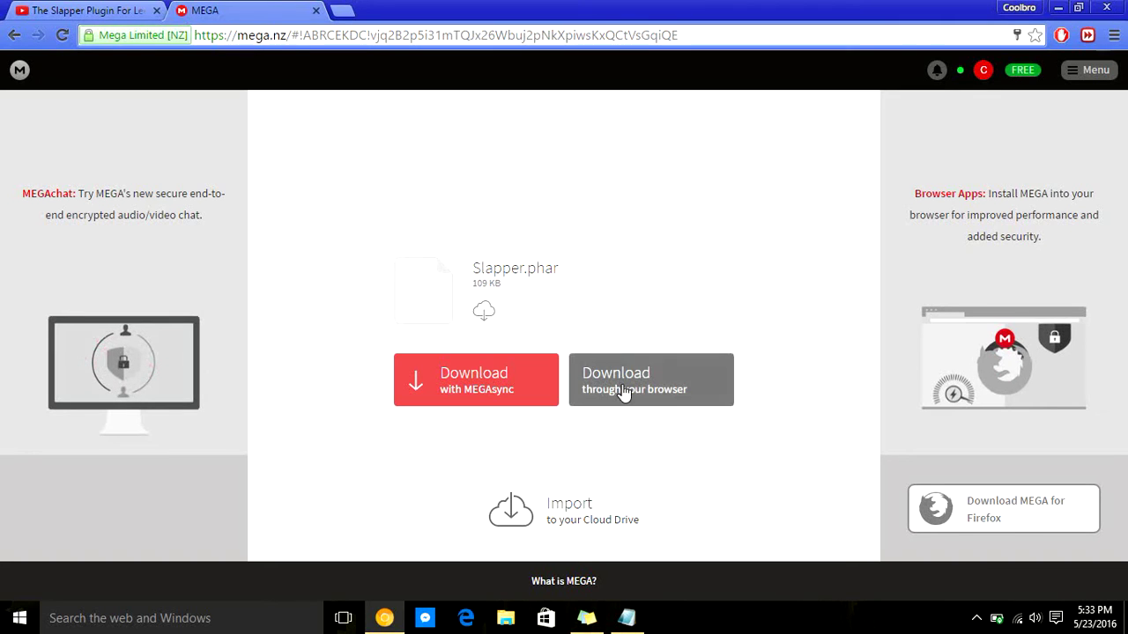
left_click(657, 394)
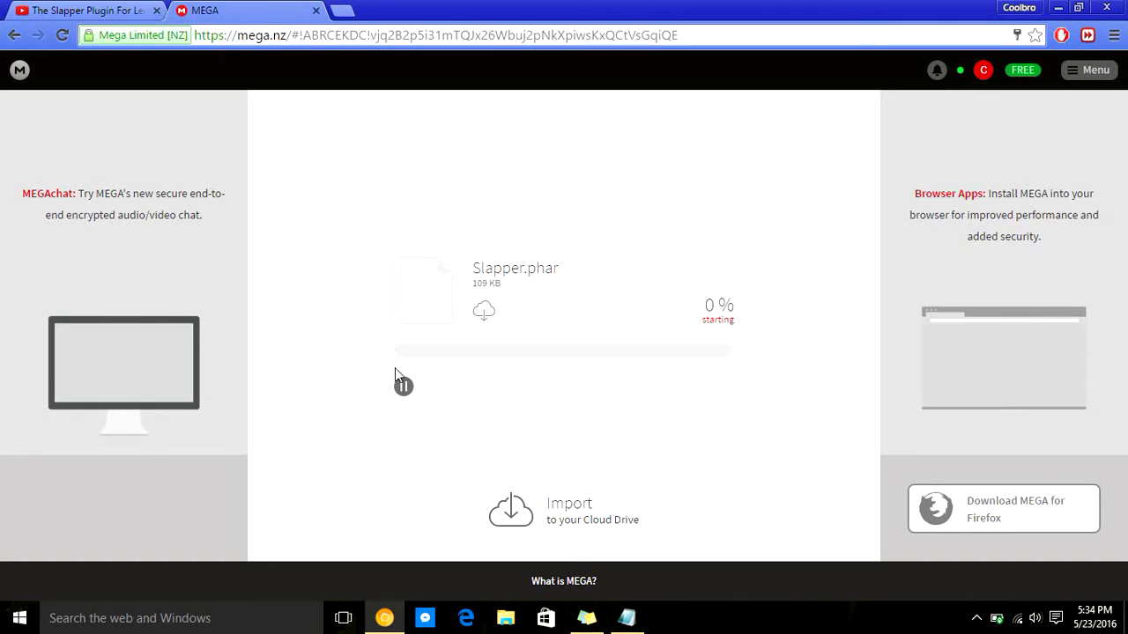
- Pause the Slapper.phar download, close the MEGA page and return to the desktop
left_click(404, 388)
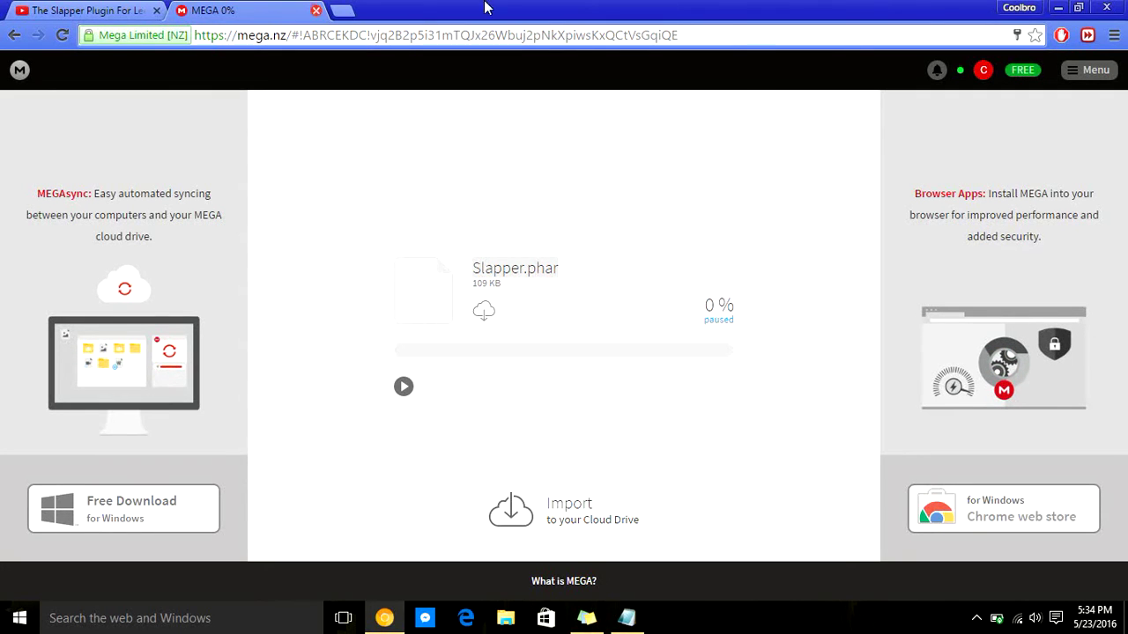
left_click(315, 10)
left_click(564, 155)
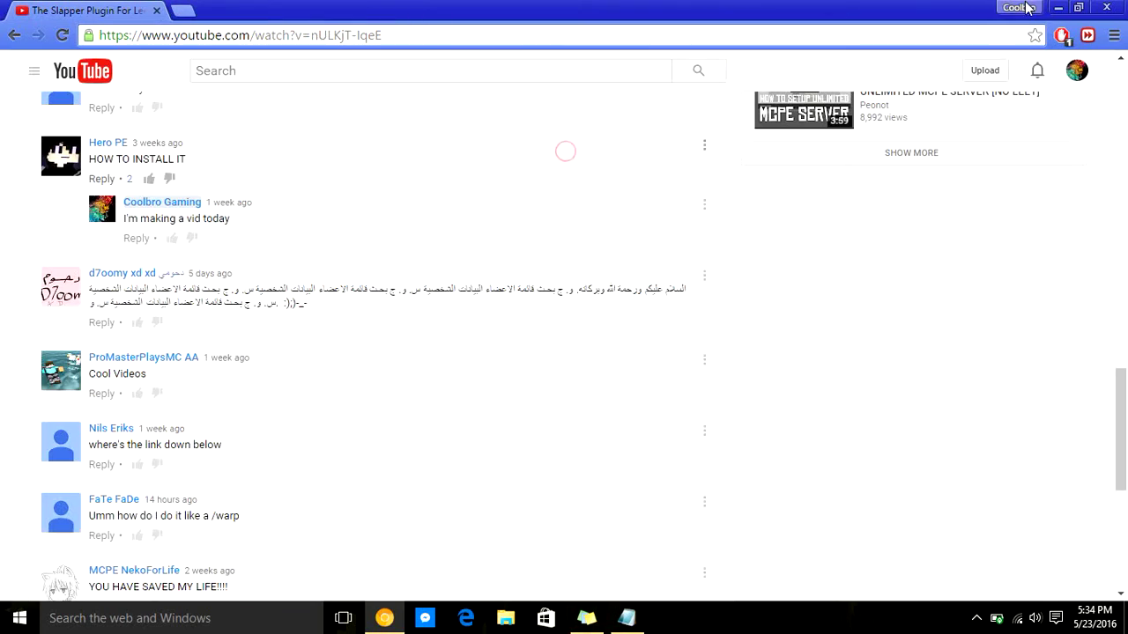
left_click(1105, 8)
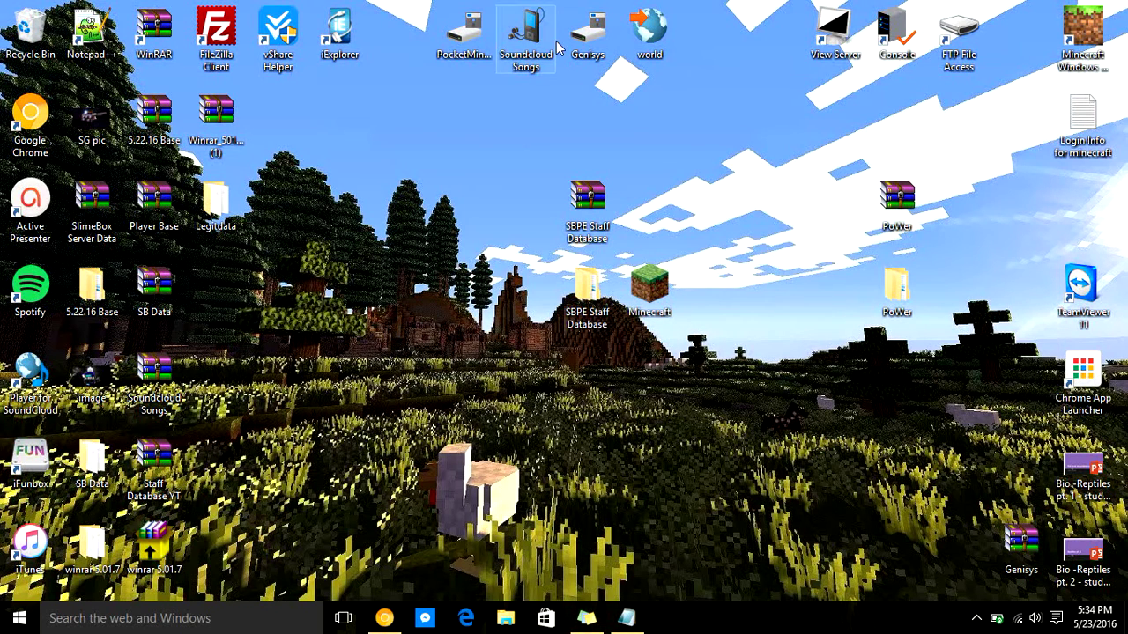
- Check the Genisys folder on the desktop and open the plugins folder inside the SB Data archive
double_click(592, 37)
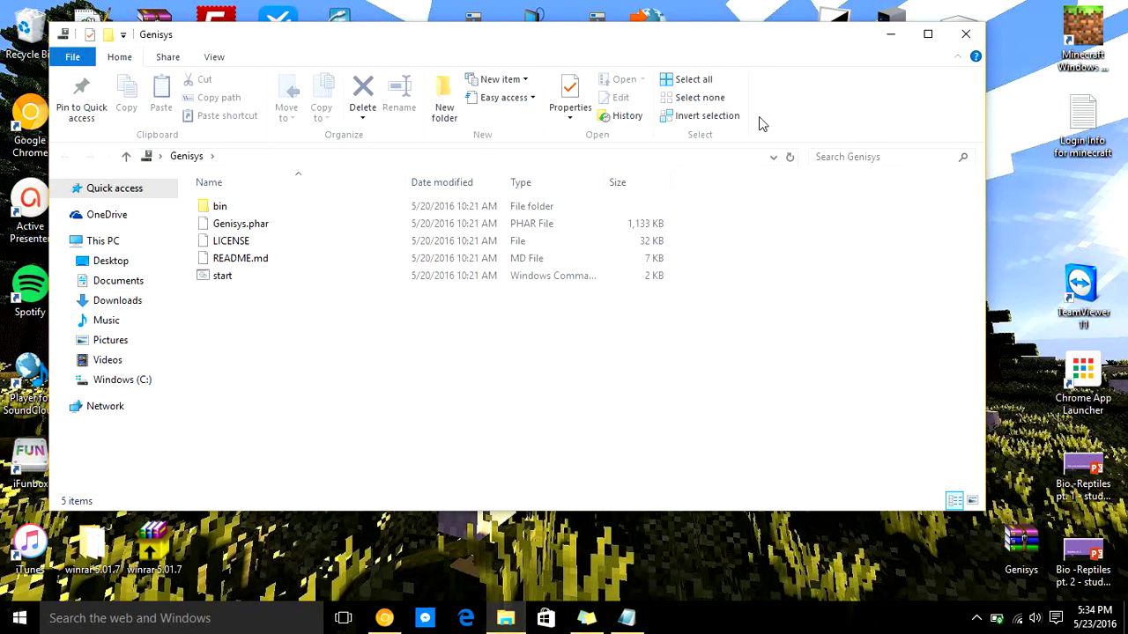
left_click(966, 34)
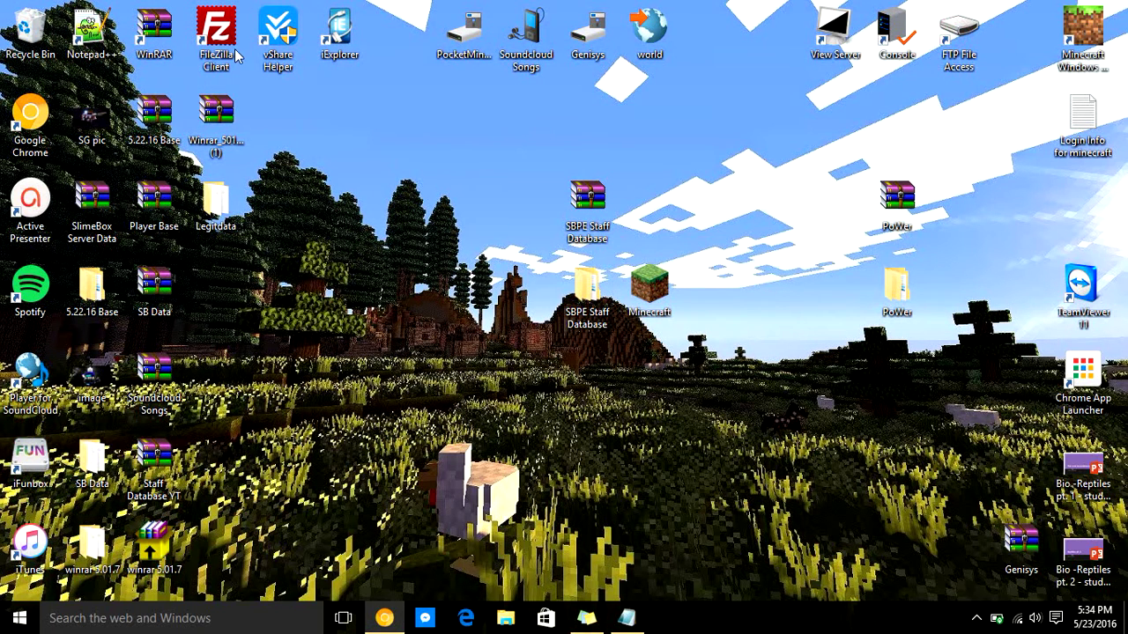
double_click(154, 286)
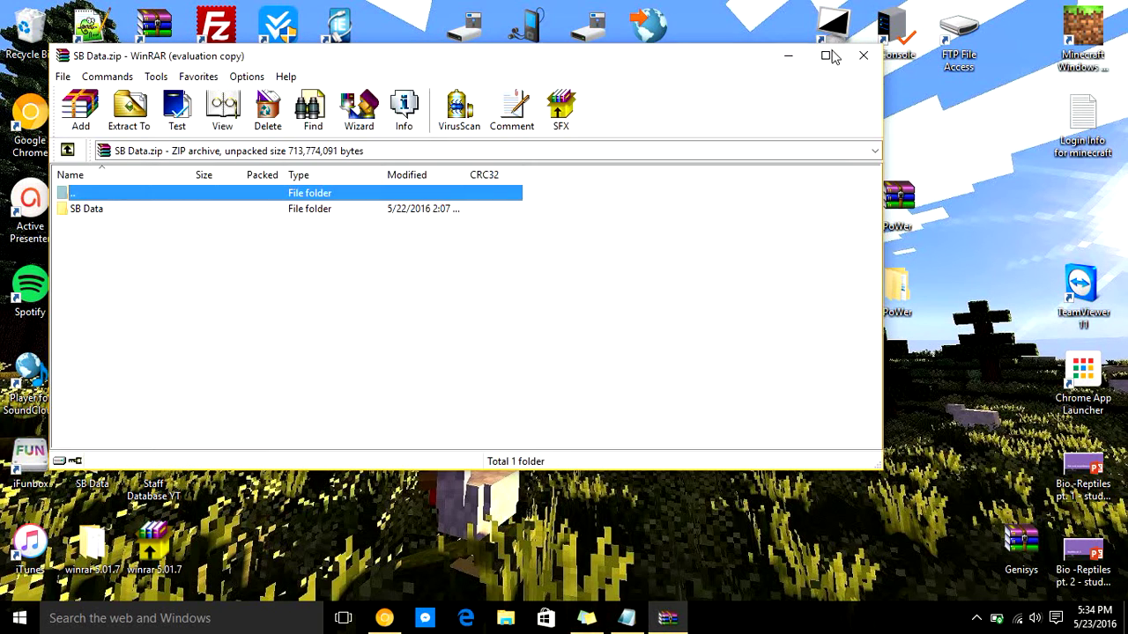
left_click(828, 56)
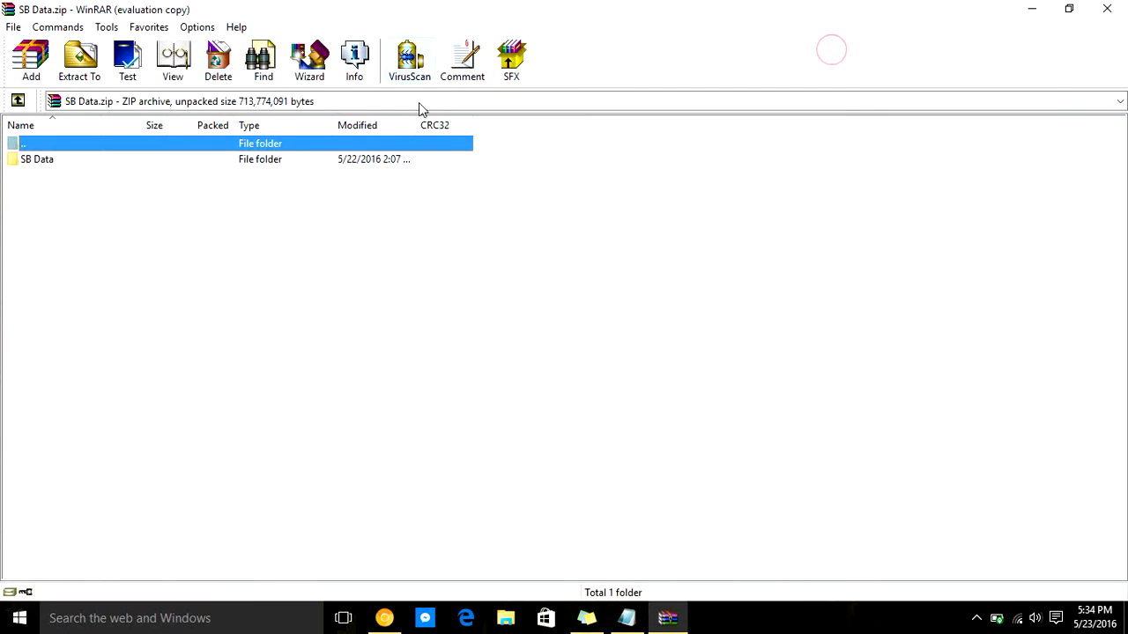
double_click(428, 164)
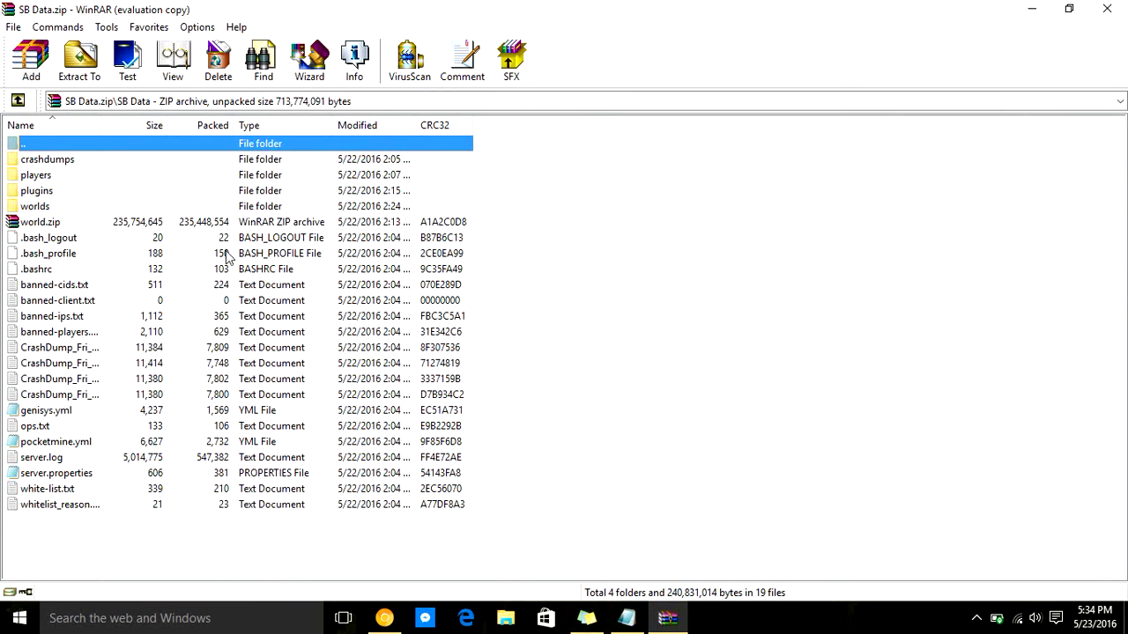
double_click(203, 194)
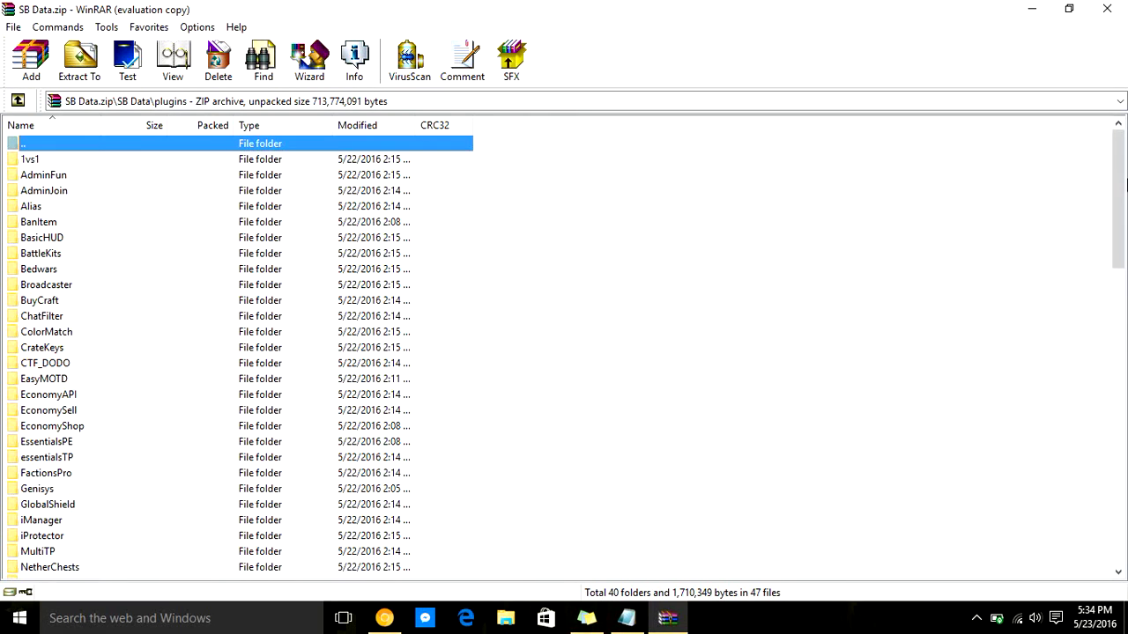
- Locate Slapper.phar among the plugin files in the SB Data archive and close the archive
left_click(1123, 172)
left_click_drag(1125, 227, 1125, 513)
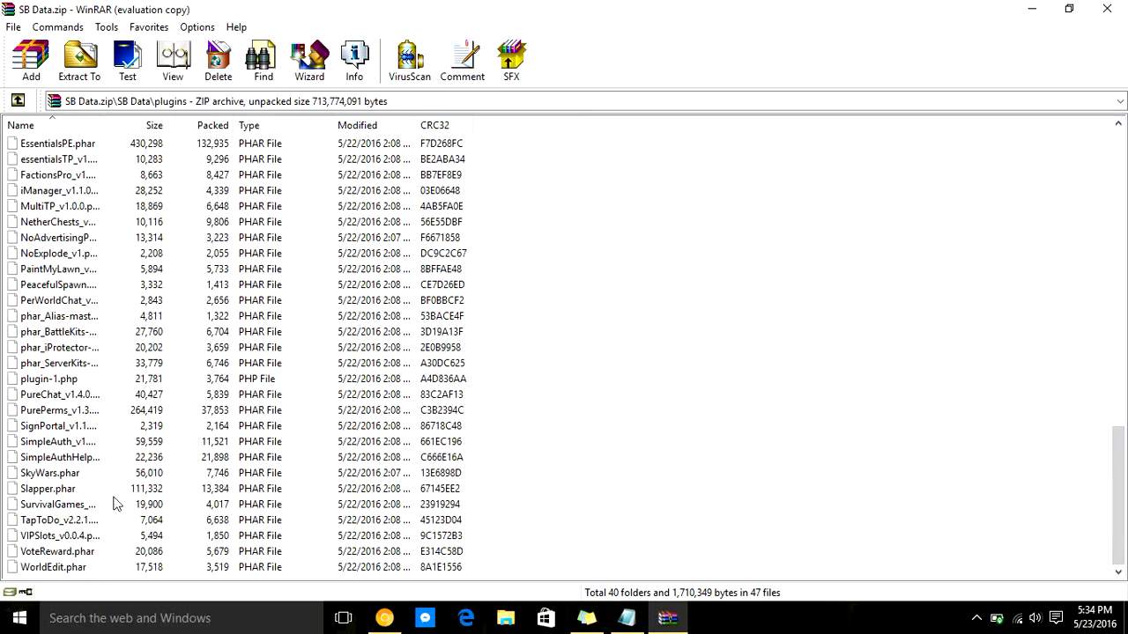
left_click(55, 490)
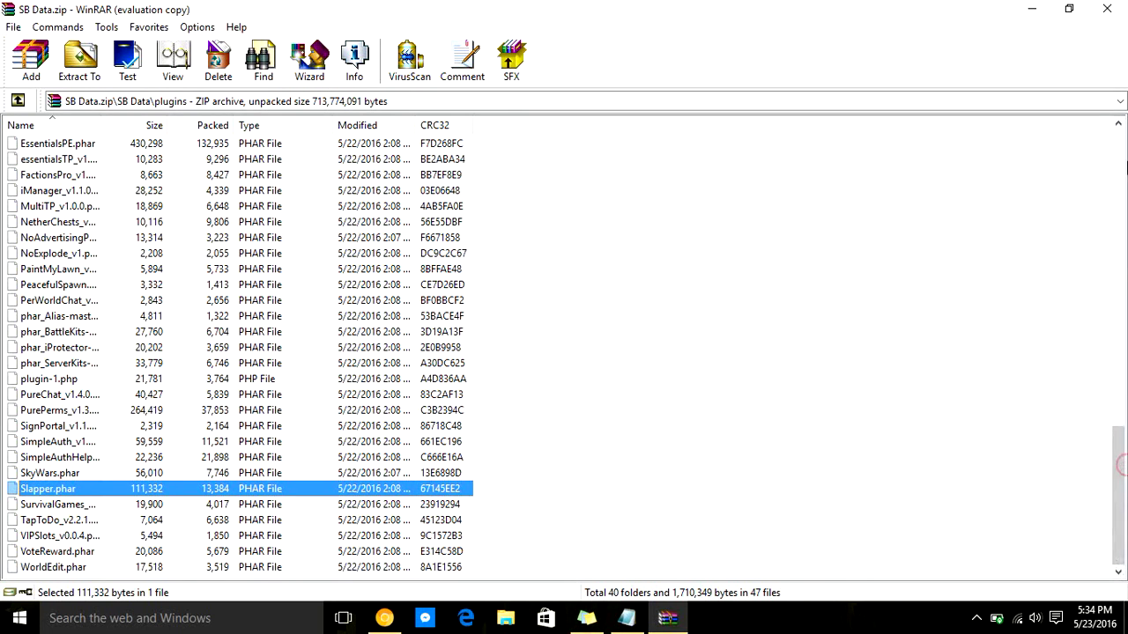
left_click_drag(1119, 470, 1123, 102)
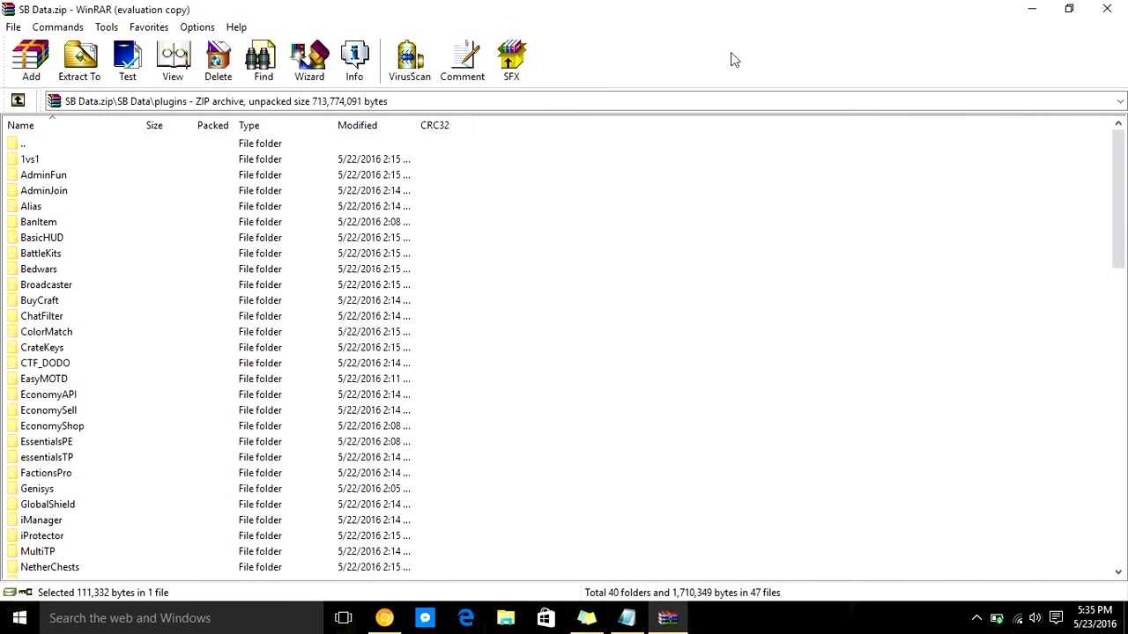
left_click(1107, 9)
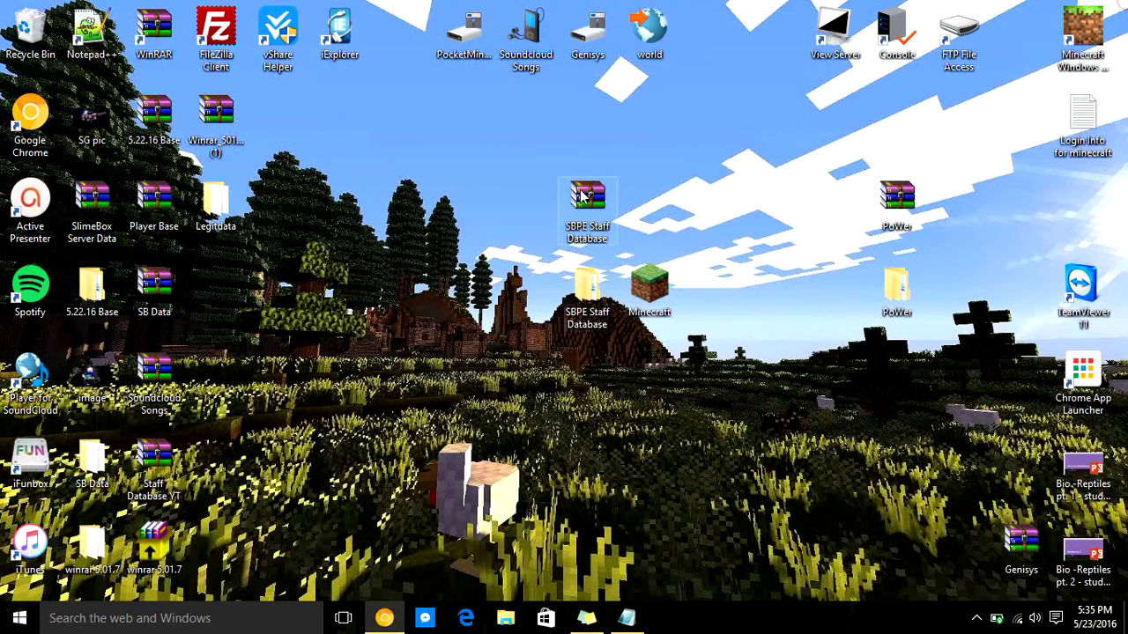
- Return to Chrome, look through the Slapper video page down to its last comments and minimize the browser
left_click(384, 618)
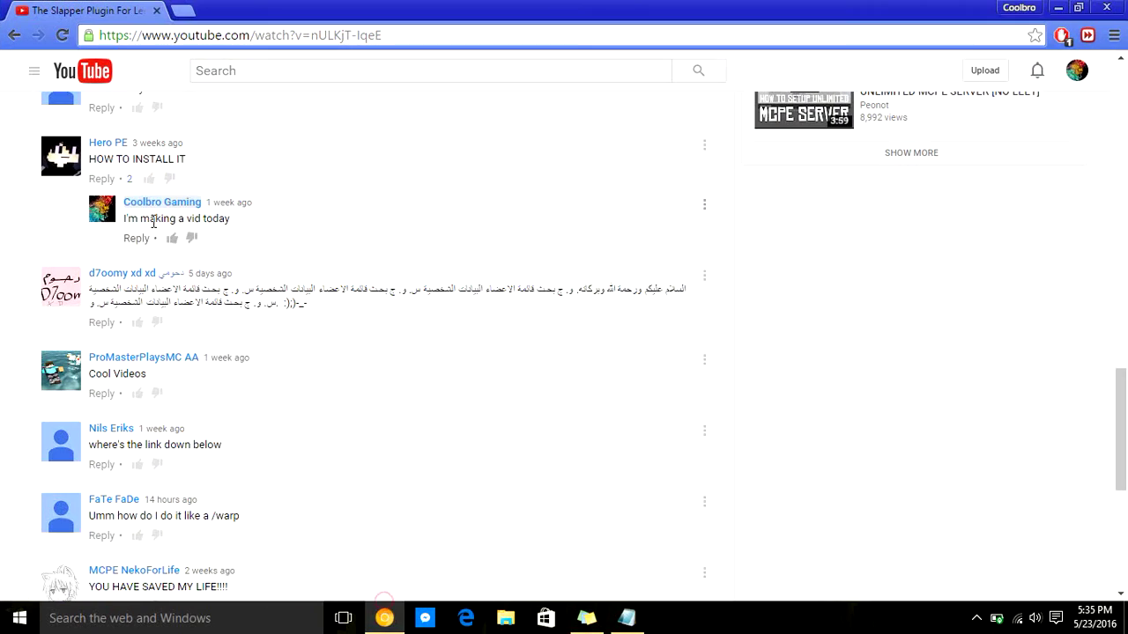
left_click_drag(1126, 429, 1126, 341)
scroll(1126, 392, "down", 4)
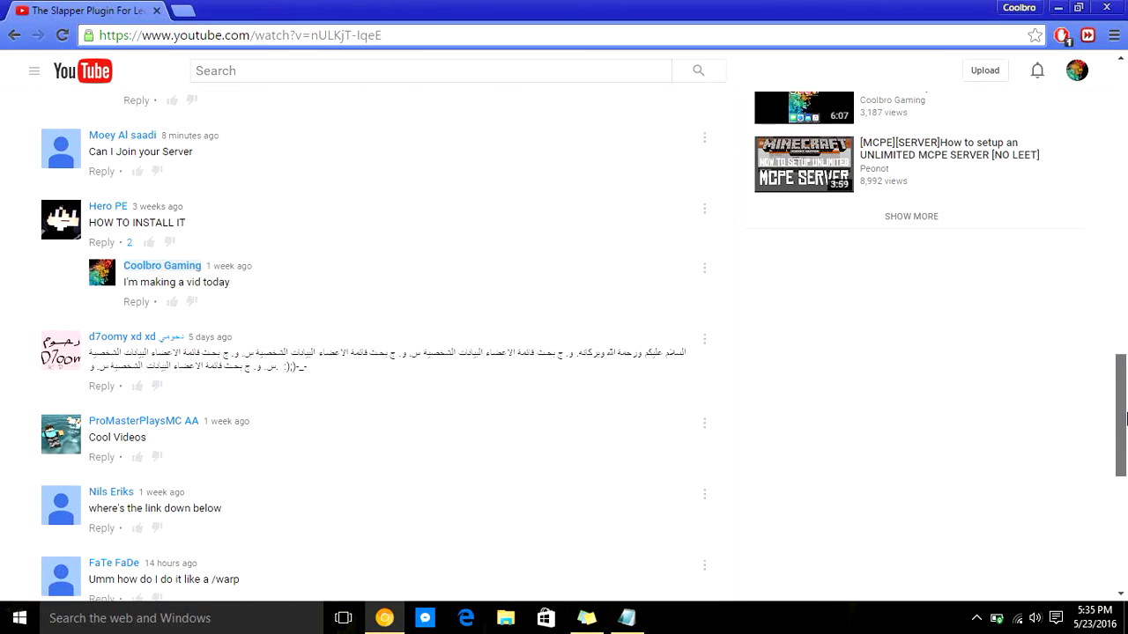
scroll(1127, 452, "down", 3)
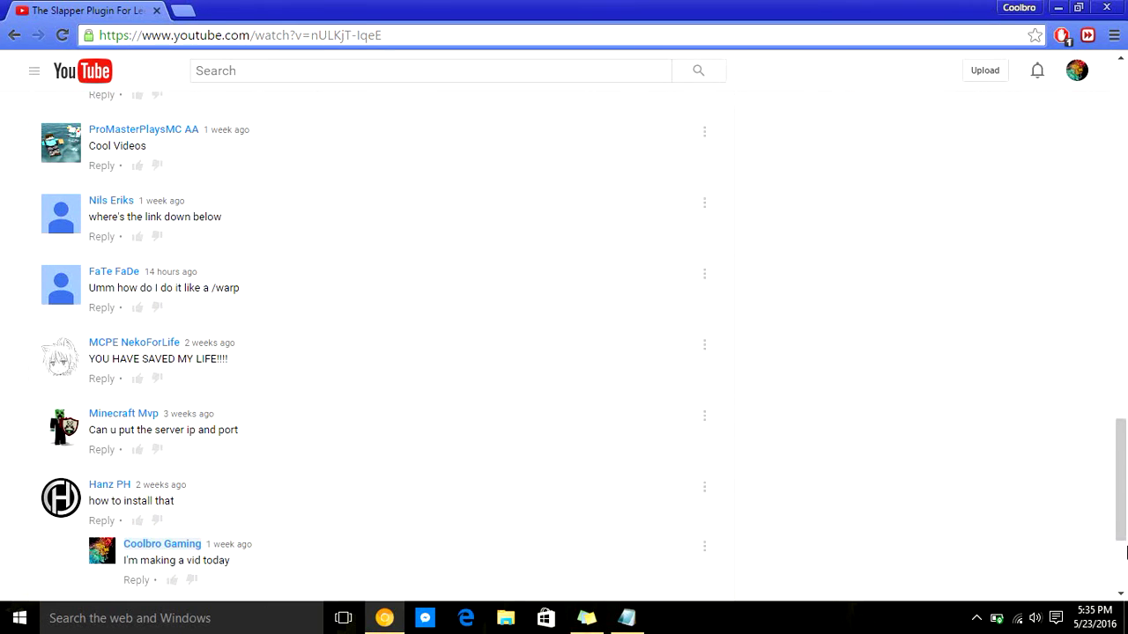
left_click(1124, 551)
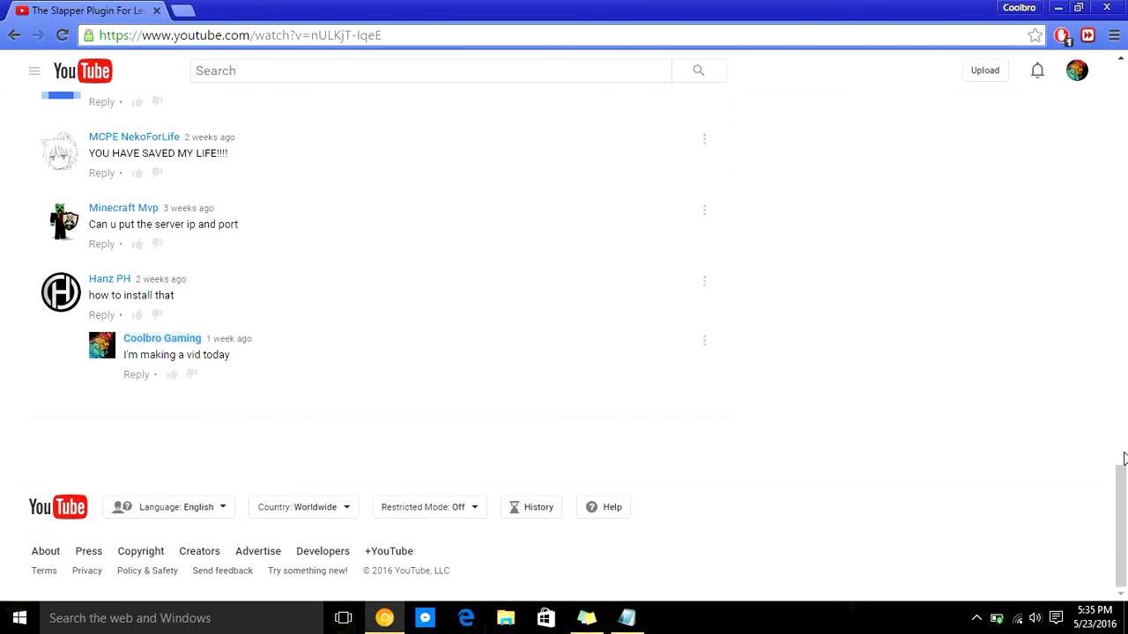
left_click_drag(1124, 458, 1124, 70)
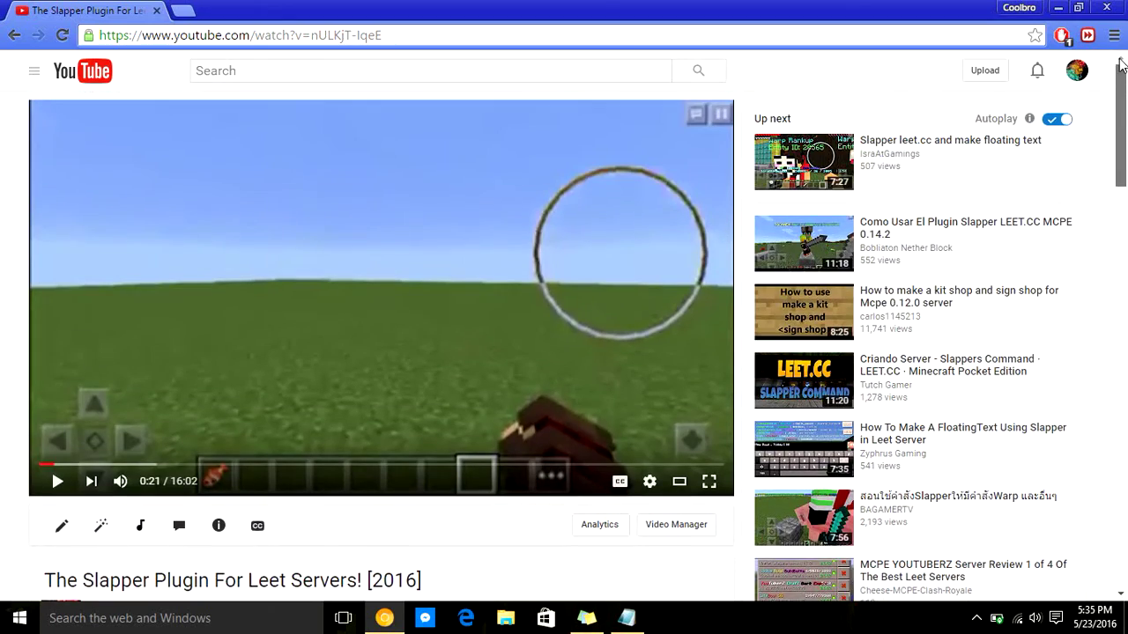
key("End")
scroll(1126, 264, "up", 20)
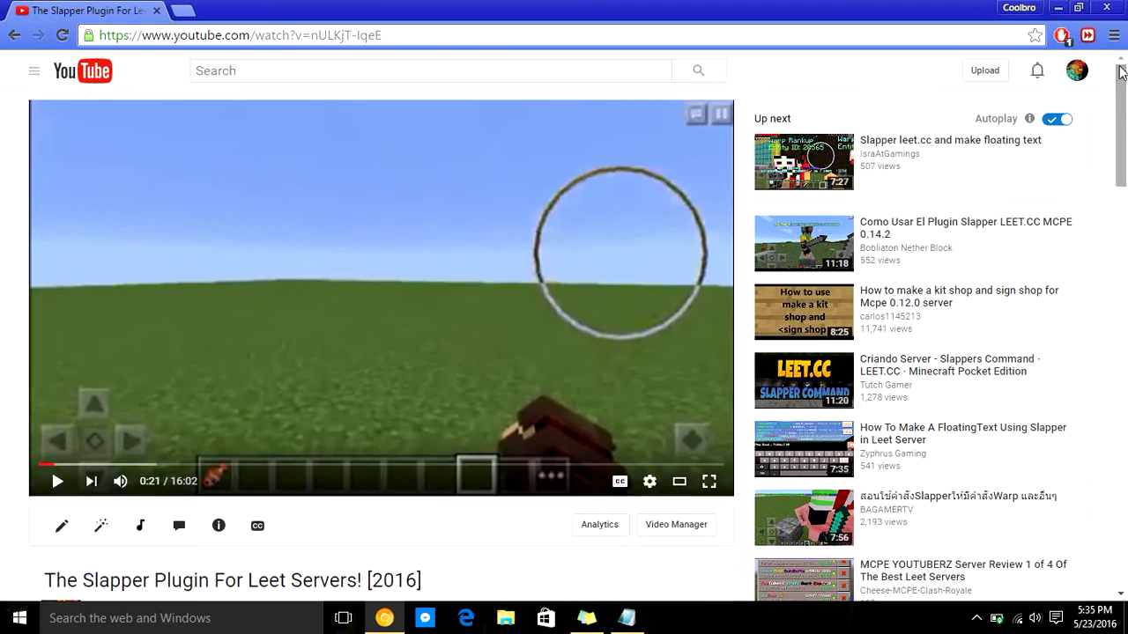
left_click(1058, 7)
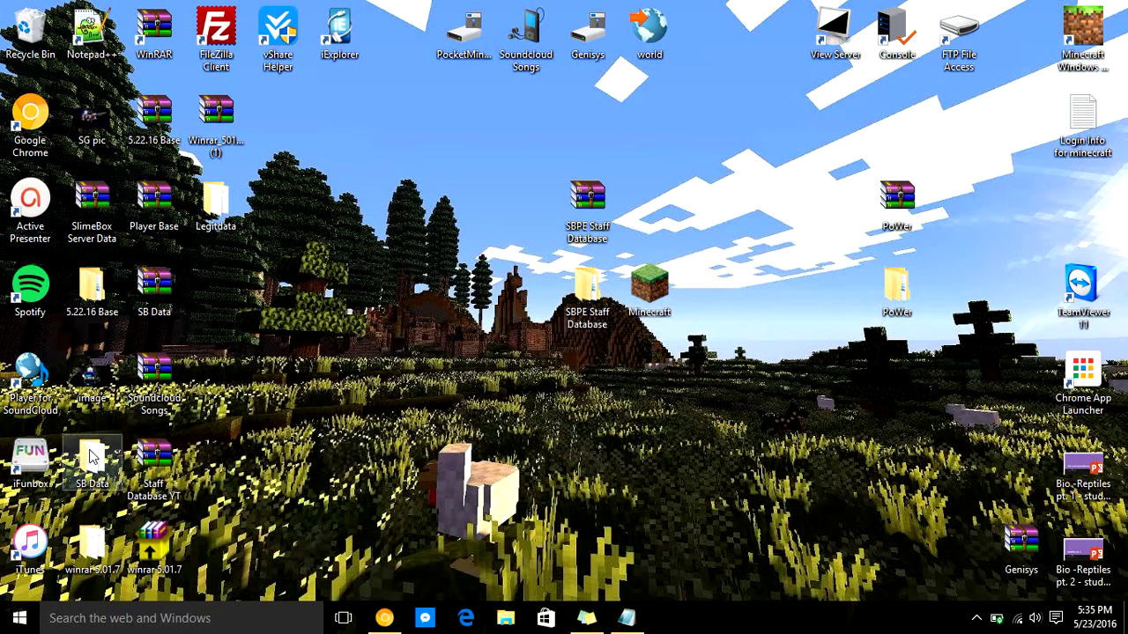
- Open Notepad++ from the desktop, view its change log in a maximized window and close it
key("F2")
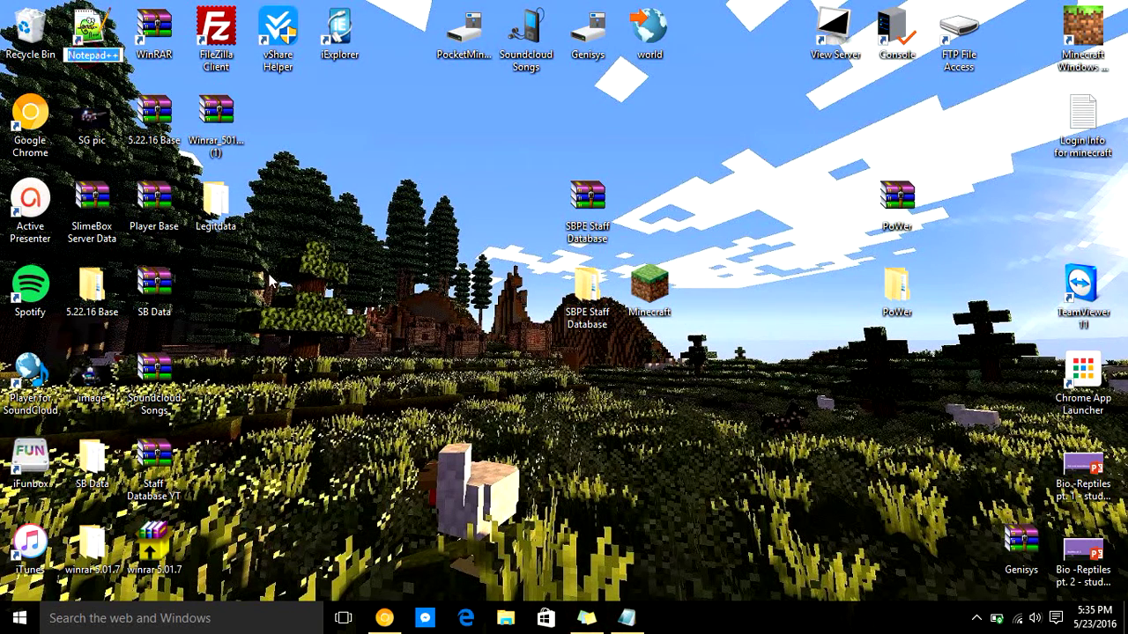
key("Escape")
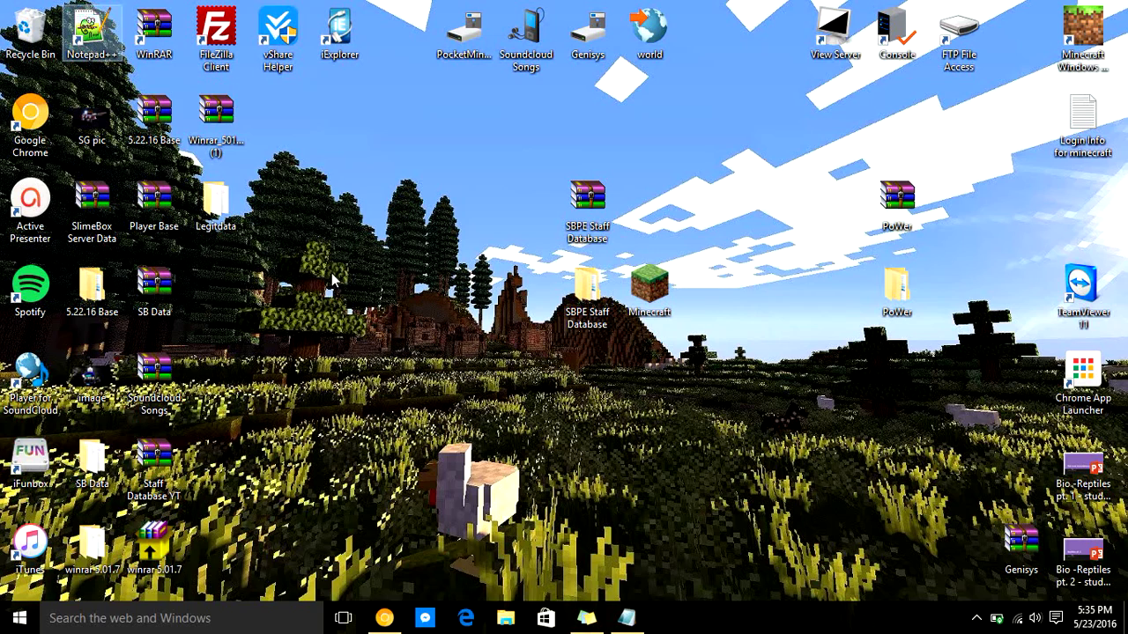
key("Return")
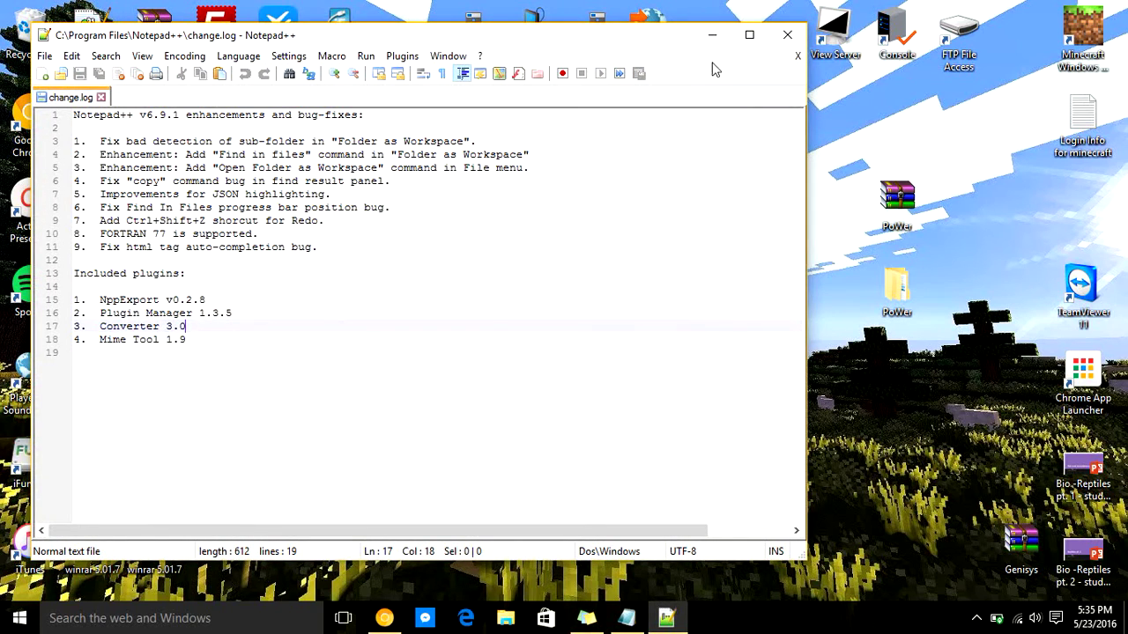
left_click(749, 35)
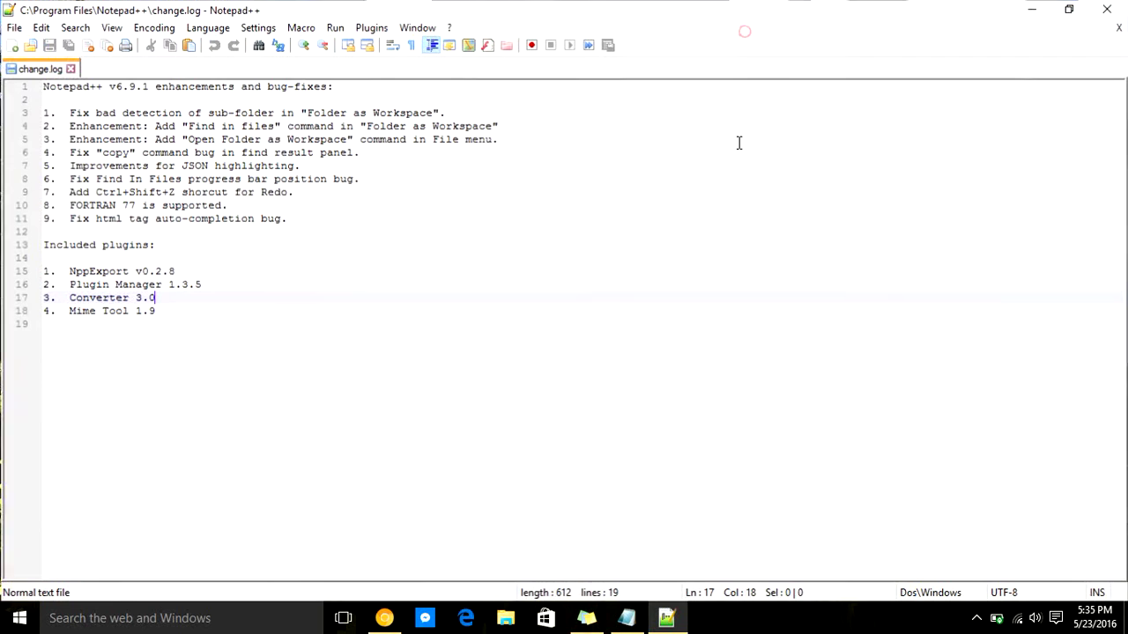
left_click(1108, 9)
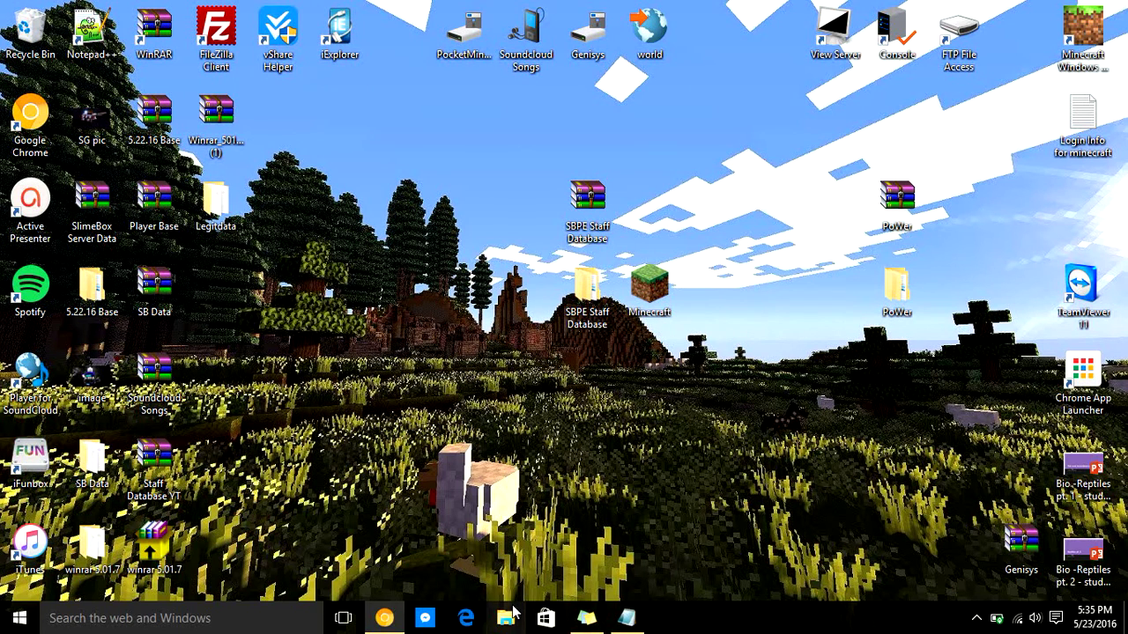
- Show the hidden notification area icons
left_click(977, 617)
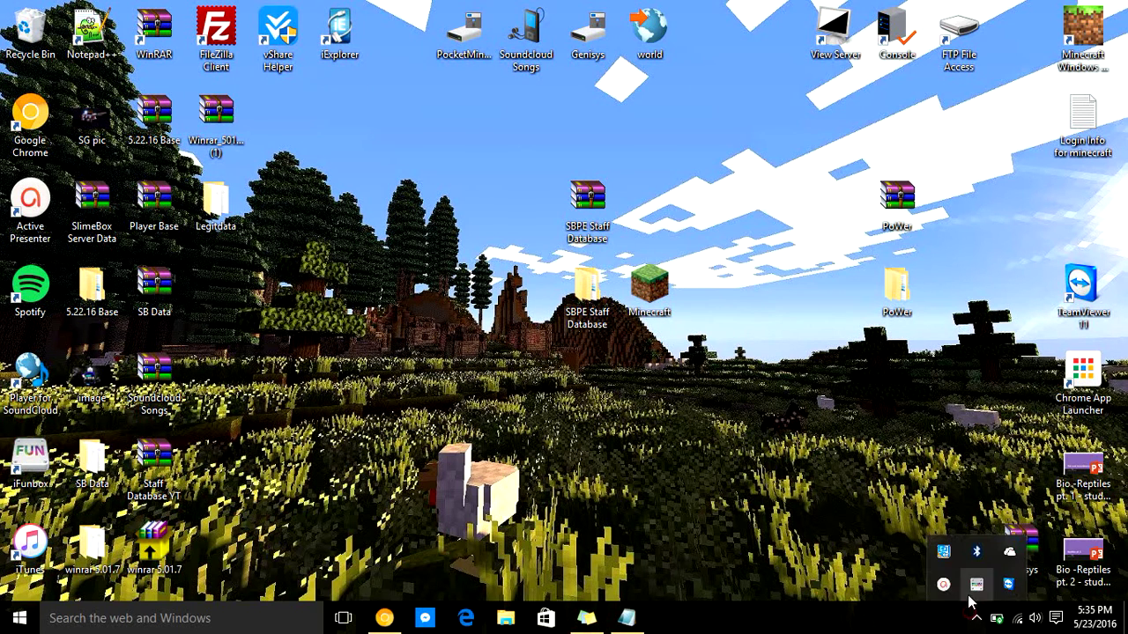